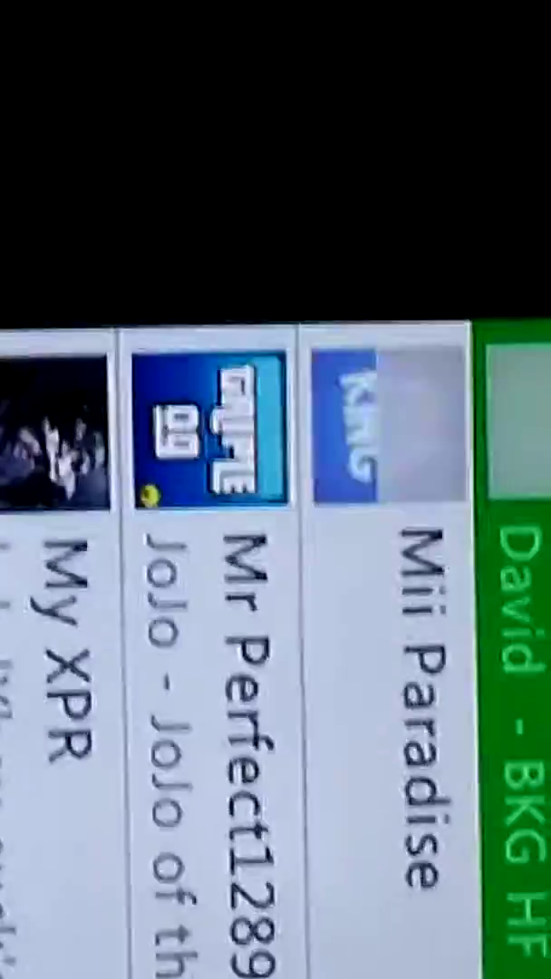
pyautogui.press('Up')
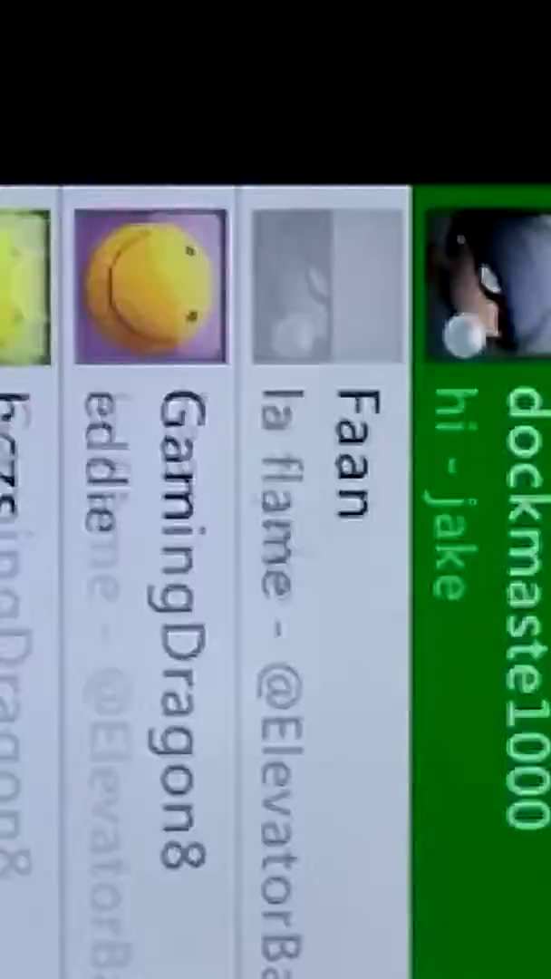